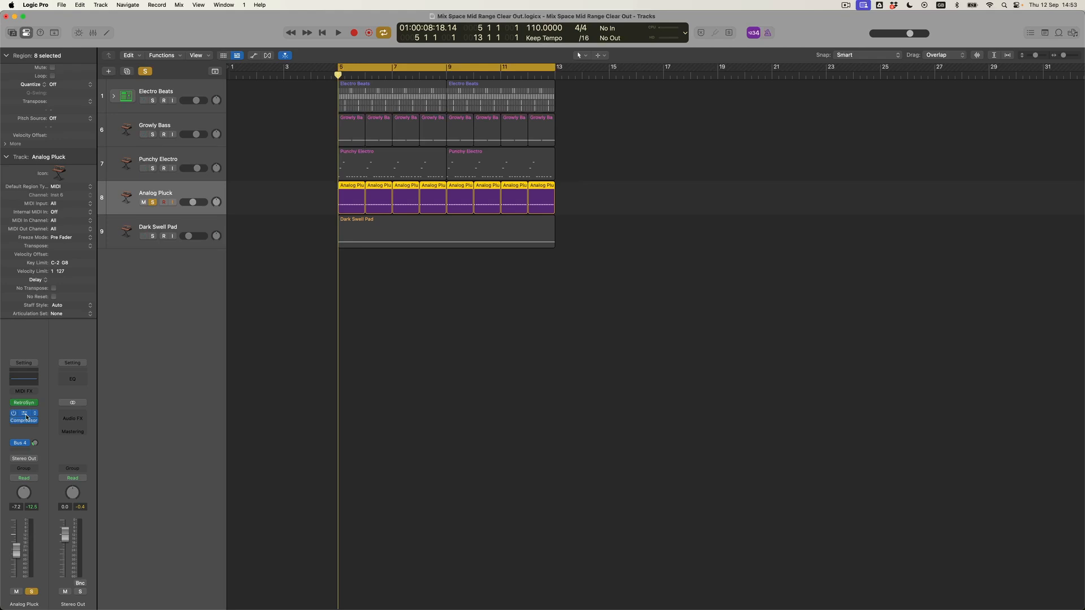
- Audition the soloed Analog Pluck and cut its low end with a Channel EQ low shelf of -9.0 dB at 128 Hz
{"action": "key", "text": "space"}
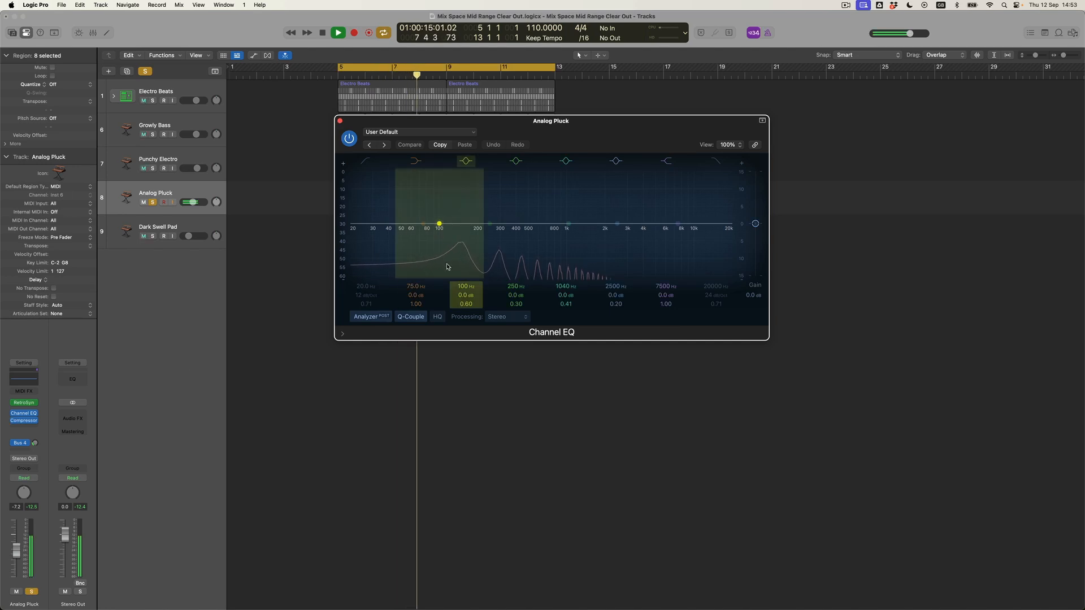
{"action": "key", "text": "space"}
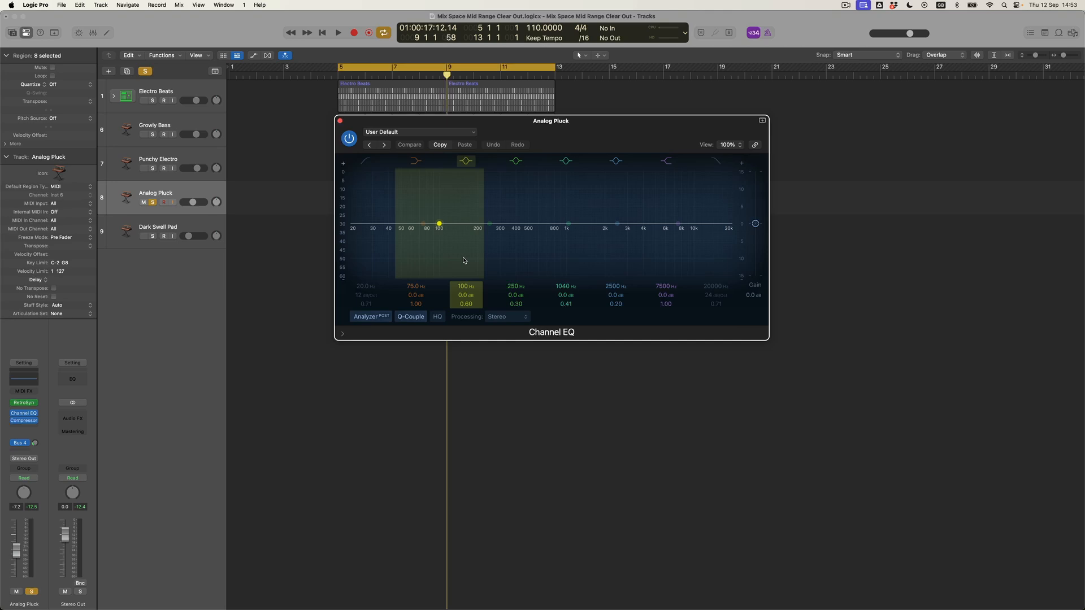
{"action": "left_click", "coordinate": [416, 162]}
{"action": "left_click", "coordinate": [415, 163]}
{"action": "left_click", "coordinate": [415, 163]}
{"action": "left_click", "coordinate": [415, 163]}
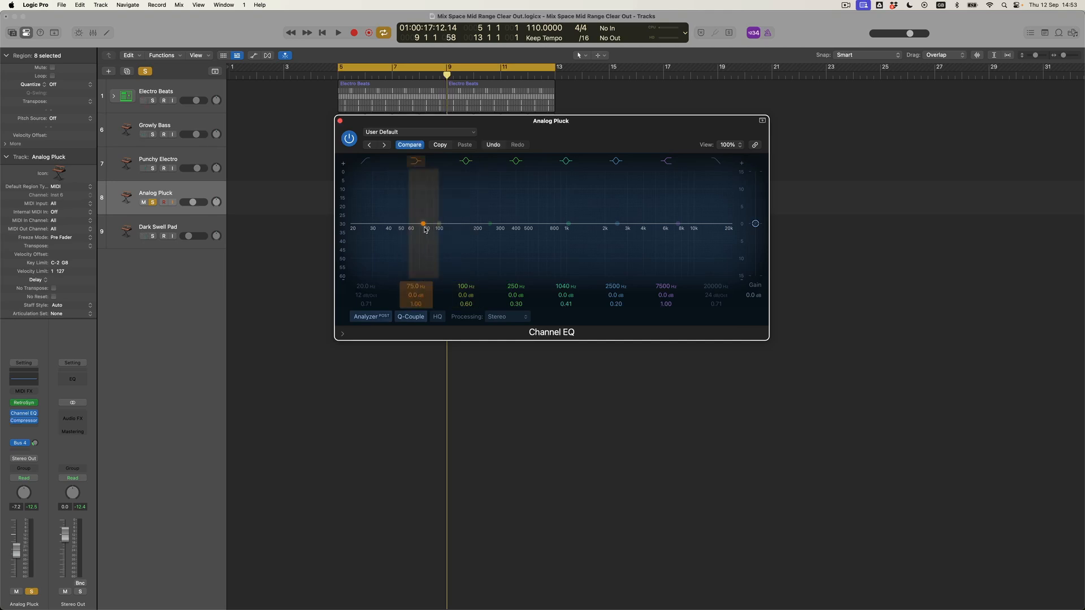
{"action": "left_click_drag", "start_coordinate": [425, 229], "coordinate": [443, 245]}
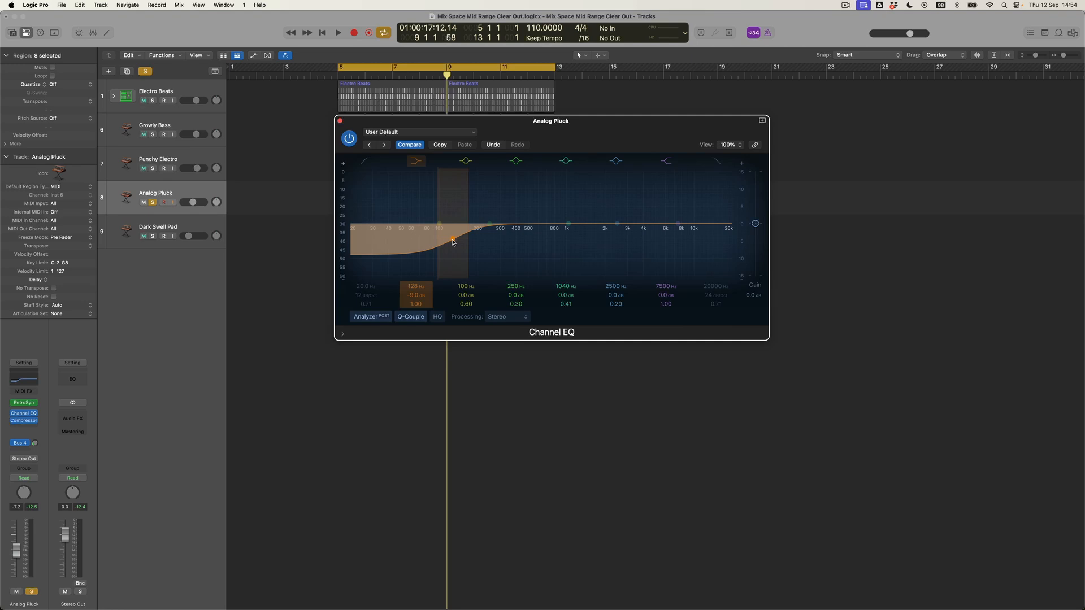
- Compare the Analog Pluck during playback with its Channel EQ bypassed and active, and close the EQ
{"action": "key", "text": "space"}
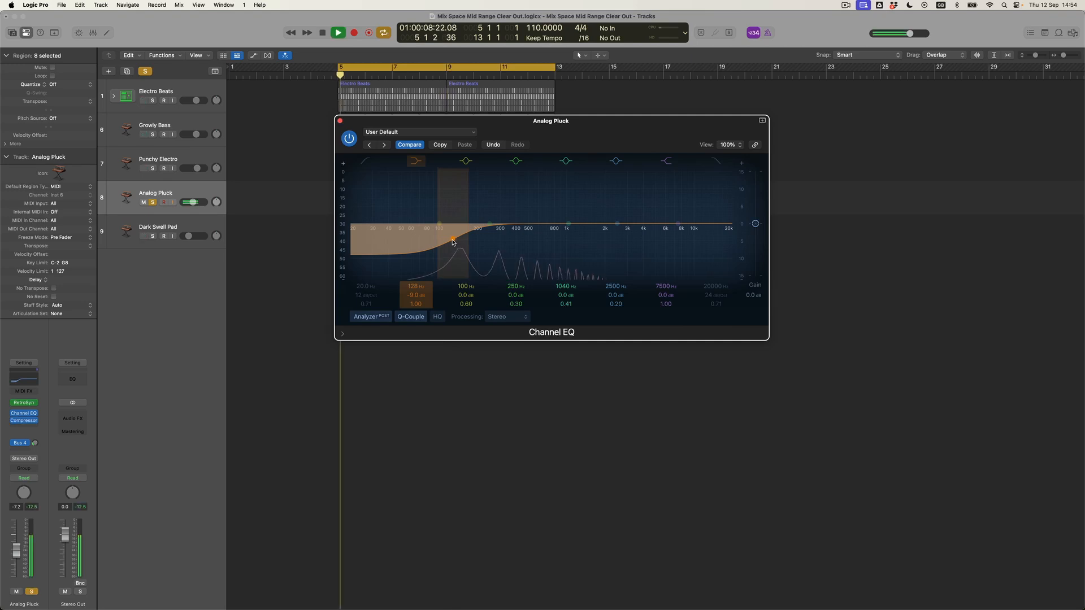
{"action": "left_click", "coordinate": [349, 138]}
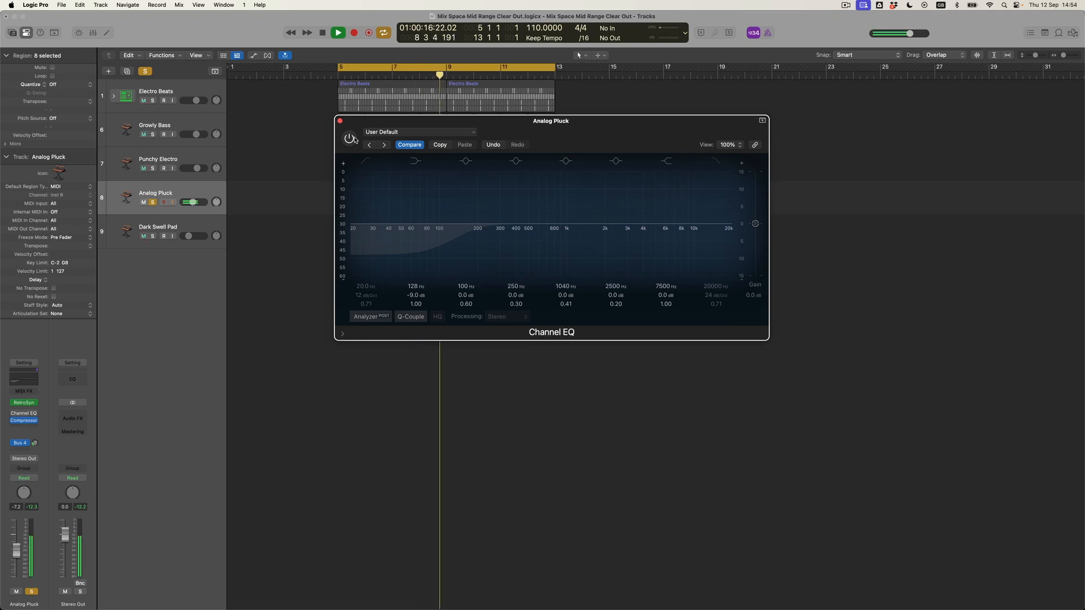
{"action": "left_click", "coordinate": [351, 139]}
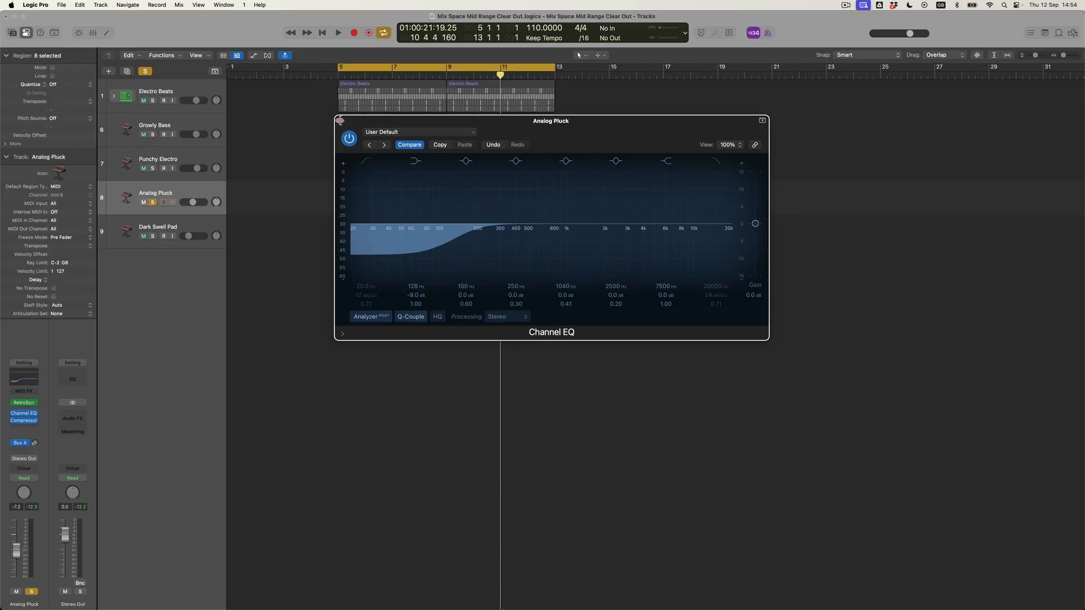
{"action": "left_click", "coordinate": [340, 122]}
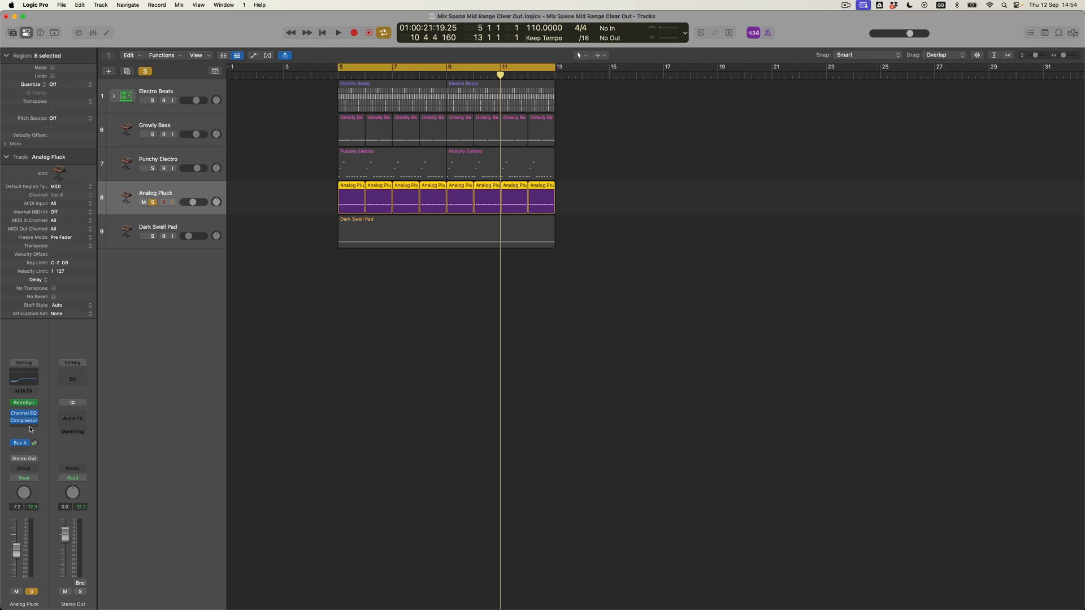
- Add a stereo Tremolo after the Compressor on the Analog Pluck channel and set its smoothing to 50%
{"action": "left_click", "coordinate": [31, 430]}
{"action": "mouse_move", "coordinate": [43, 547]}
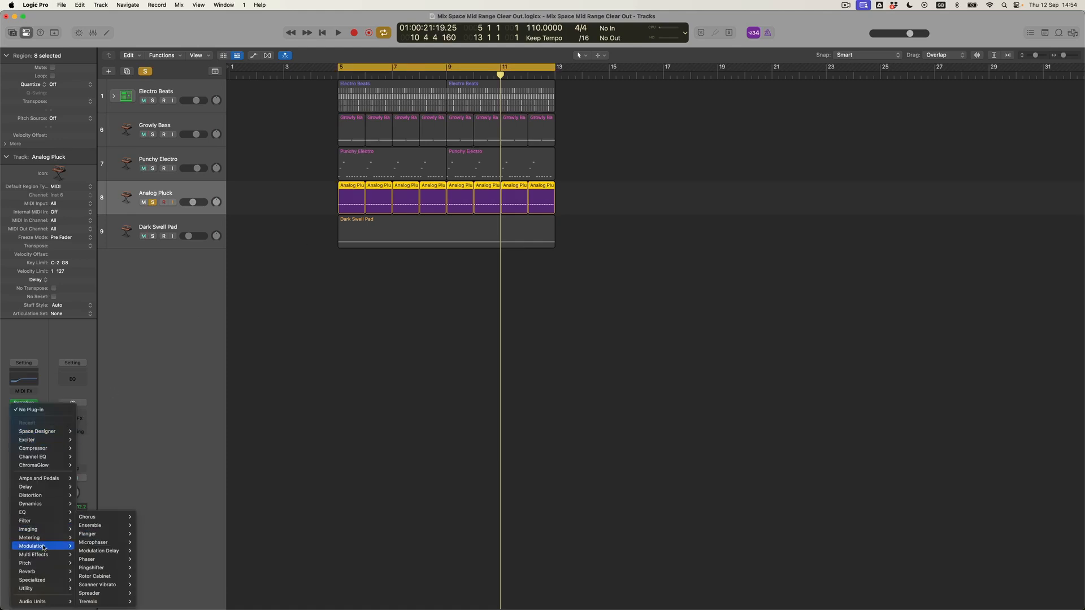
{"action": "mouse_move", "coordinate": [97, 602]}
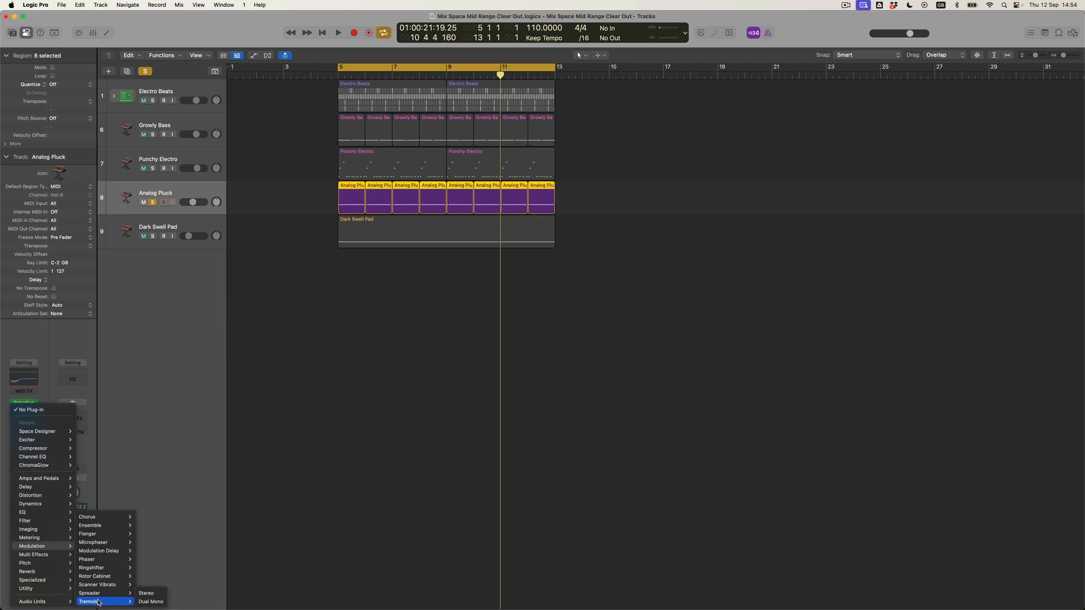
{"action": "left_click", "coordinate": [148, 593]}
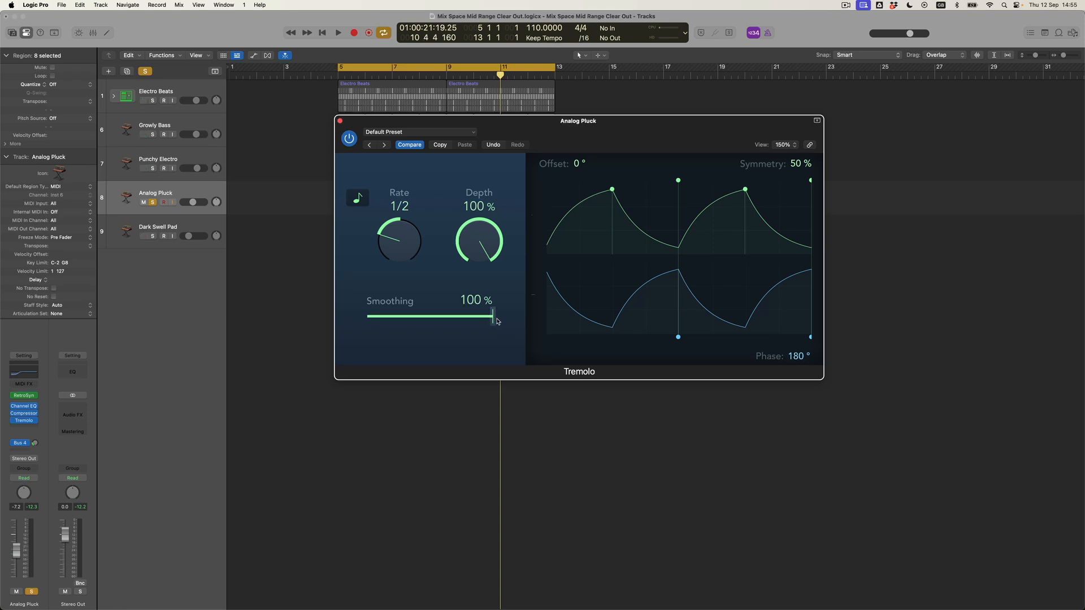
{"action": "left_click_drag", "start_coordinate": [493, 321], "coordinate": [425, 323]}
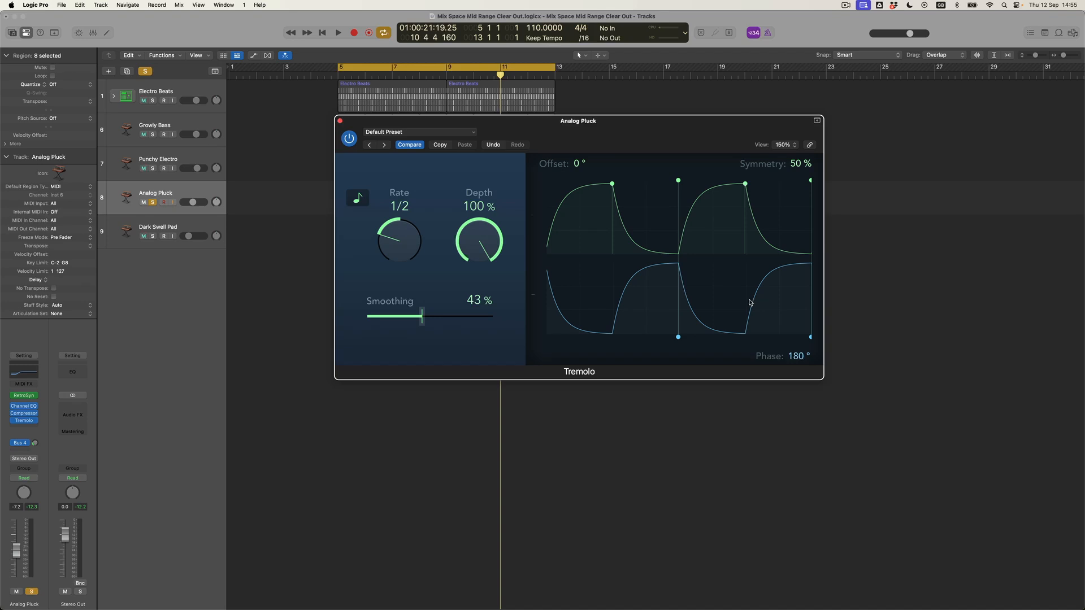
{"action": "left_click_drag", "start_coordinate": [421, 318], "coordinate": [539, 326]}
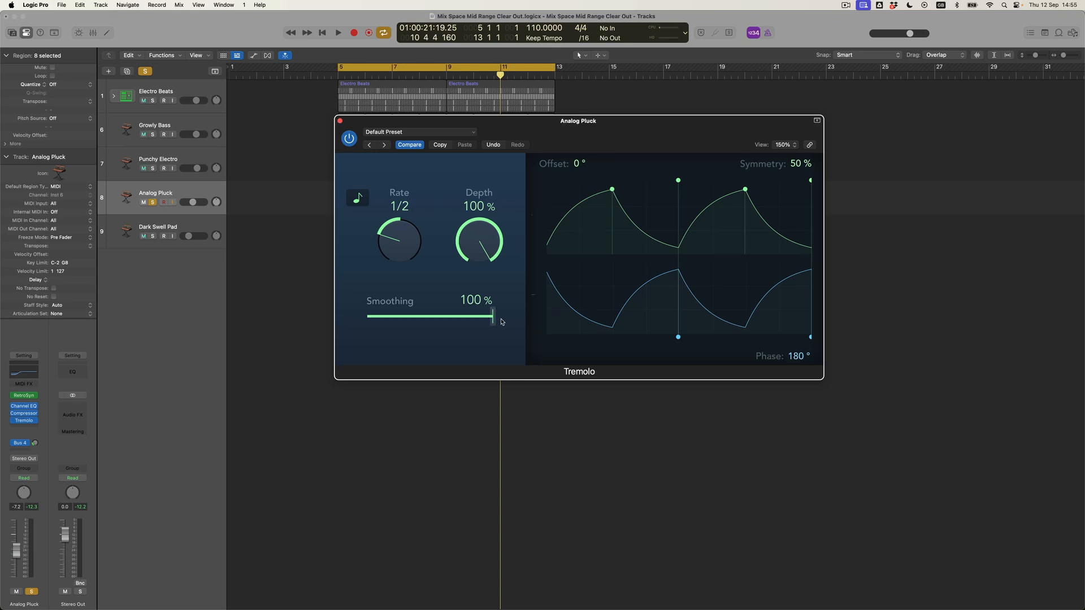
{"action": "left_click_drag", "start_coordinate": [492, 320], "coordinate": [444, 321]}
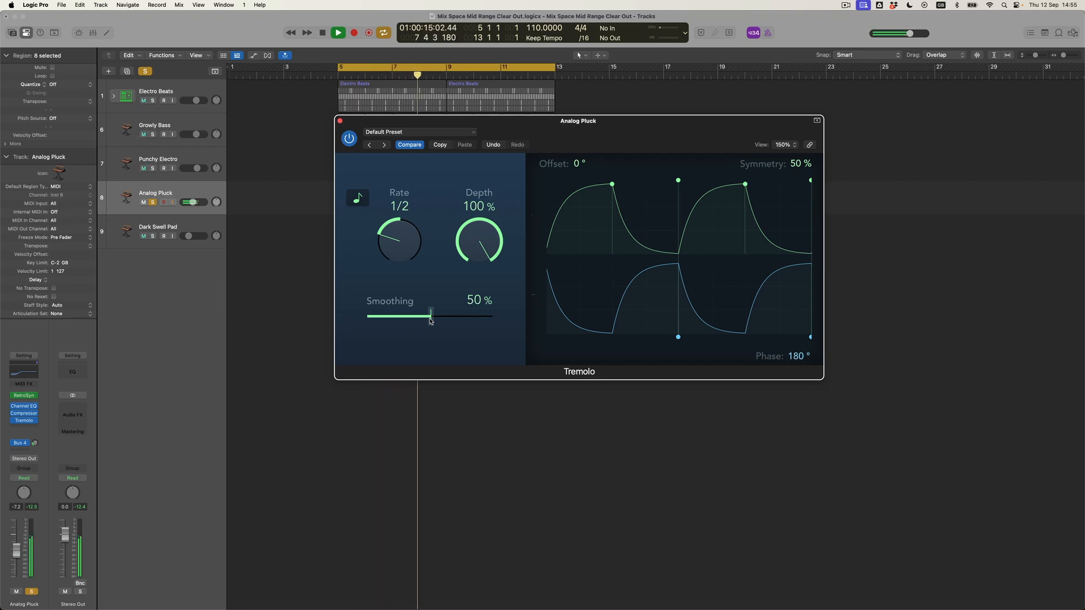
{"action": "key", "text": "space"}
- Unsolo the Analog Pluck and raise its channel level to -6.2 dB while the full mix plays
{"action": "left_click", "coordinate": [152, 203]}
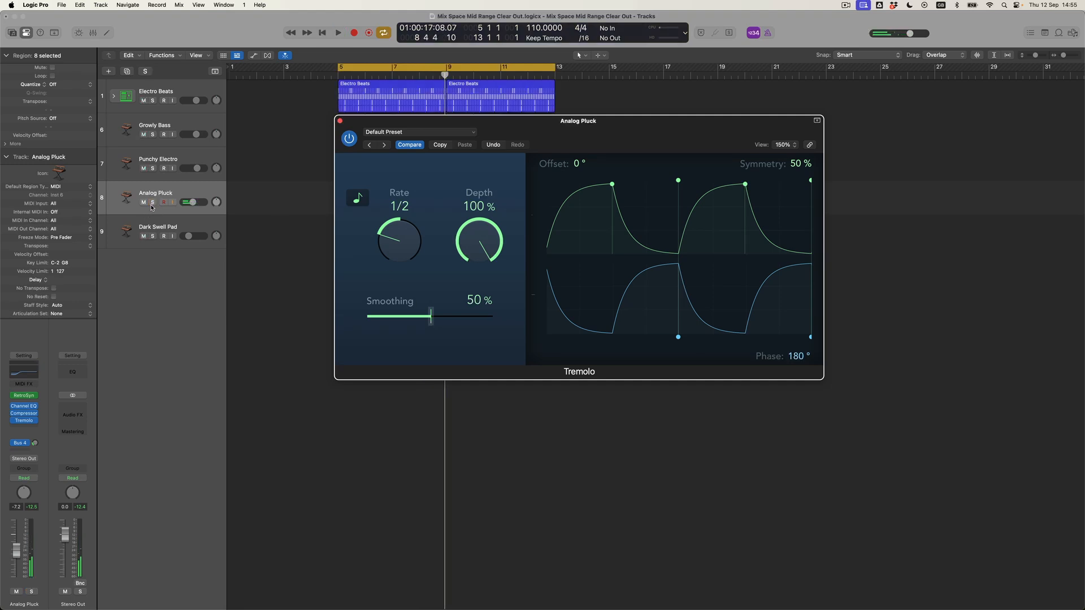
{"action": "key", "text": "space"}
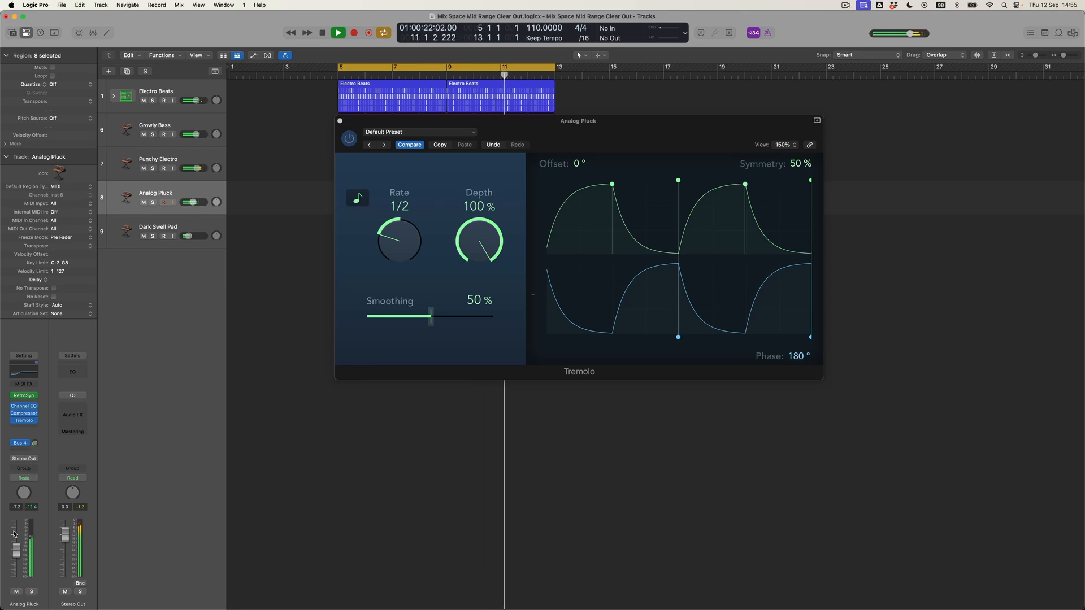
{"action": "left_click_drag", "start_coordinate": [16, 550], "coordinate": [16, 550]}
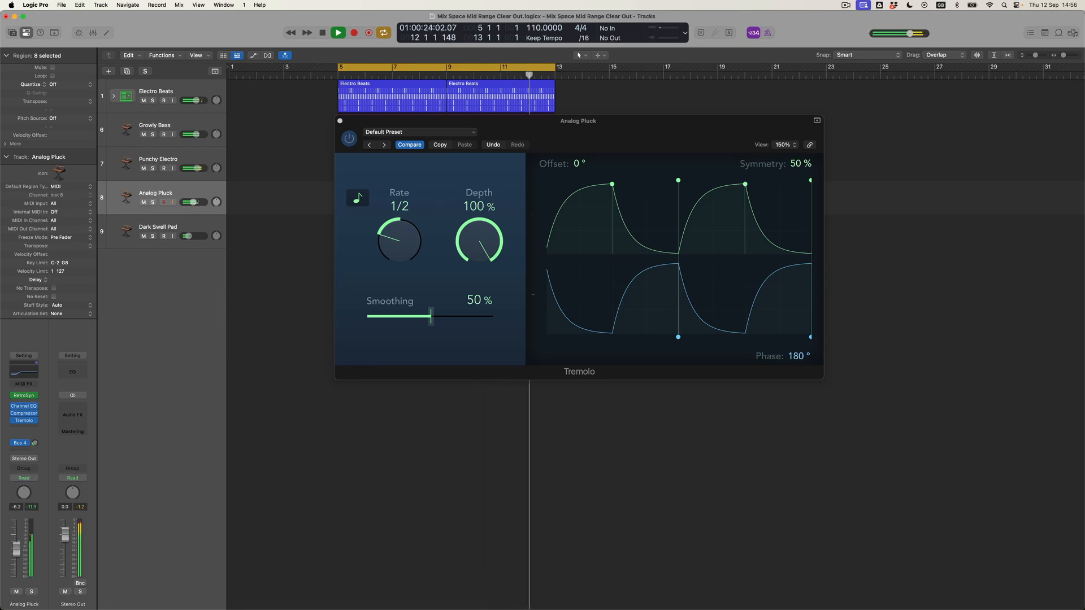
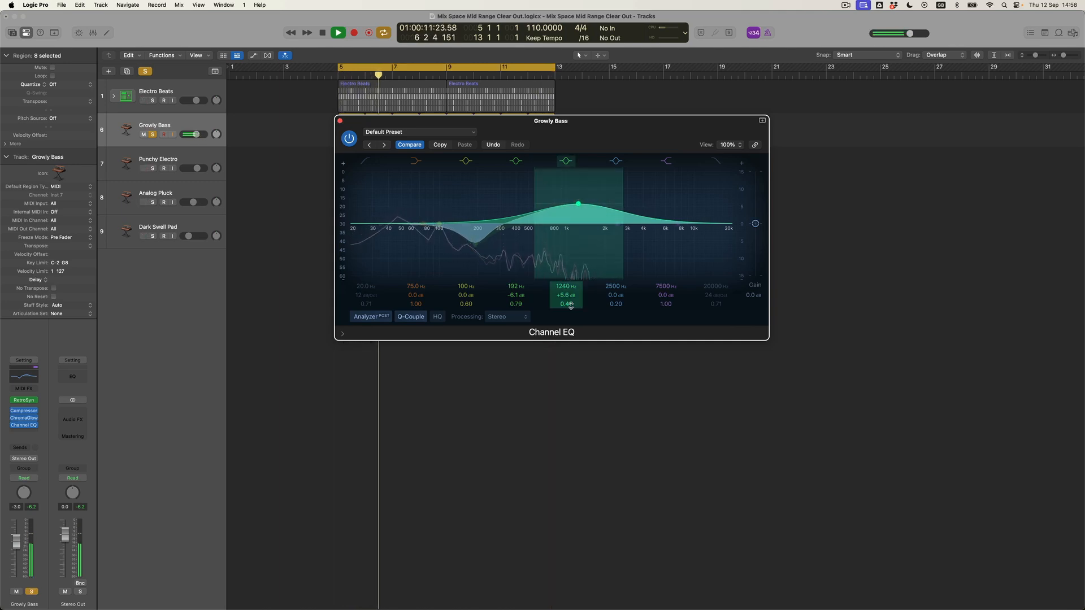
- Set the Growly Bass midrange EQ boost to Q 0.79 and +5.7 dB at 945 Hz, and compare it with the EQ bypassed
{"action": "left_click_drag", "start_coordinate": [566, 304], "coordinate": [566, 296]}
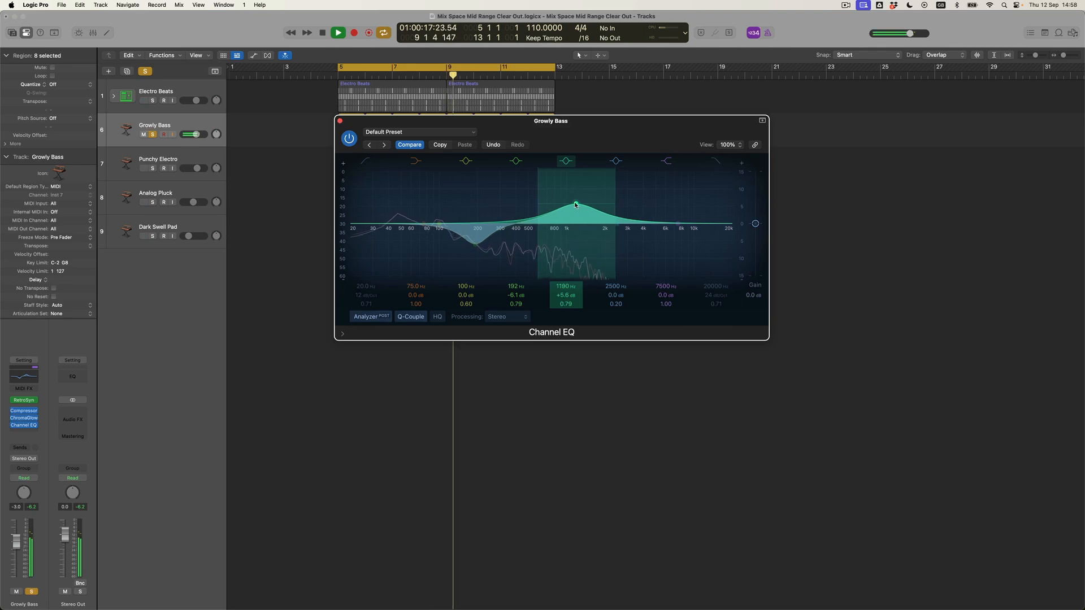
{"action": "left_click_drag", "start_coordinate": [577, 210], "coordinate": [564, 205]}
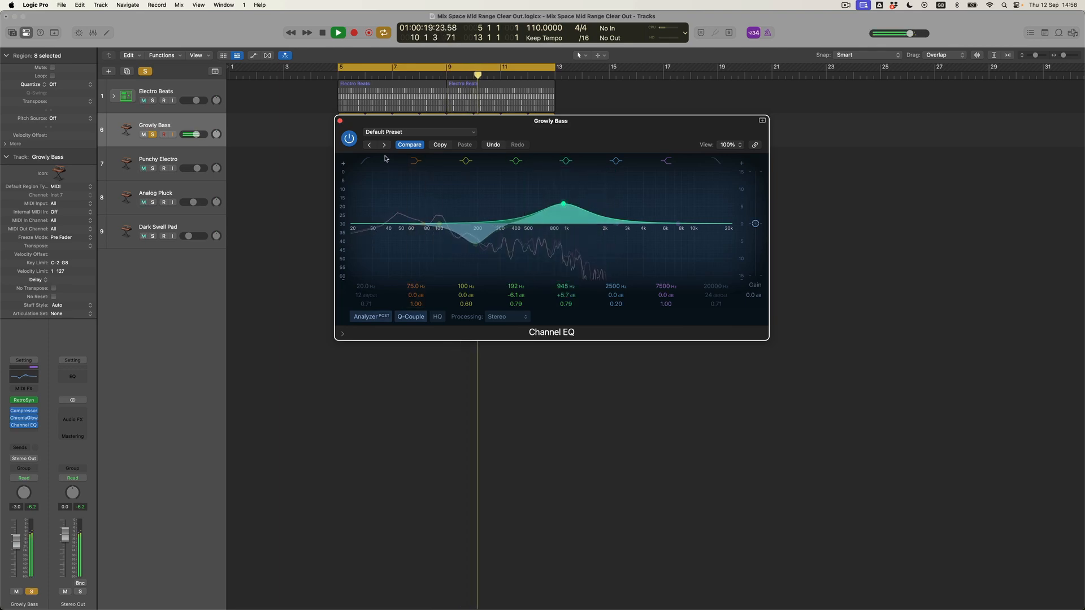
{"action": "left_click", "coordinate": [350, 140]}
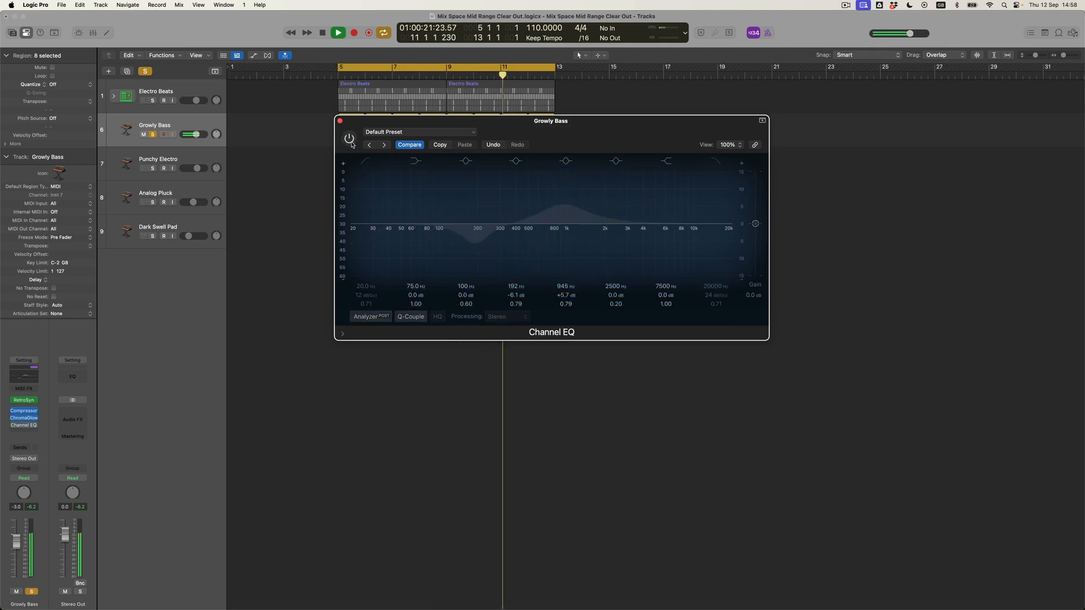
{"action": "left_click", "coordinate": [349, 139]}
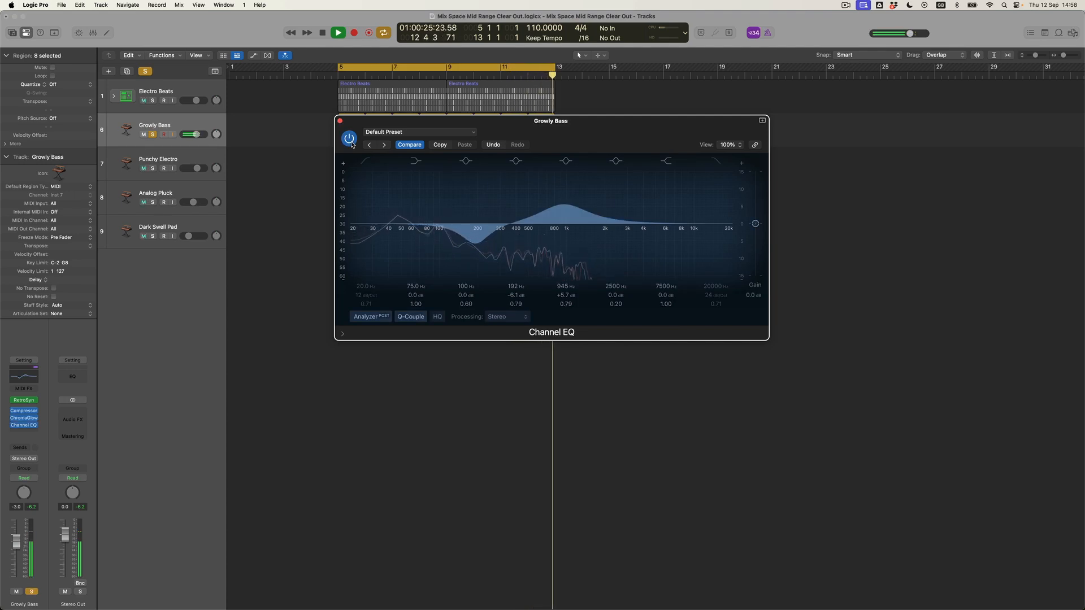
{"action": "key", "text": "space"}
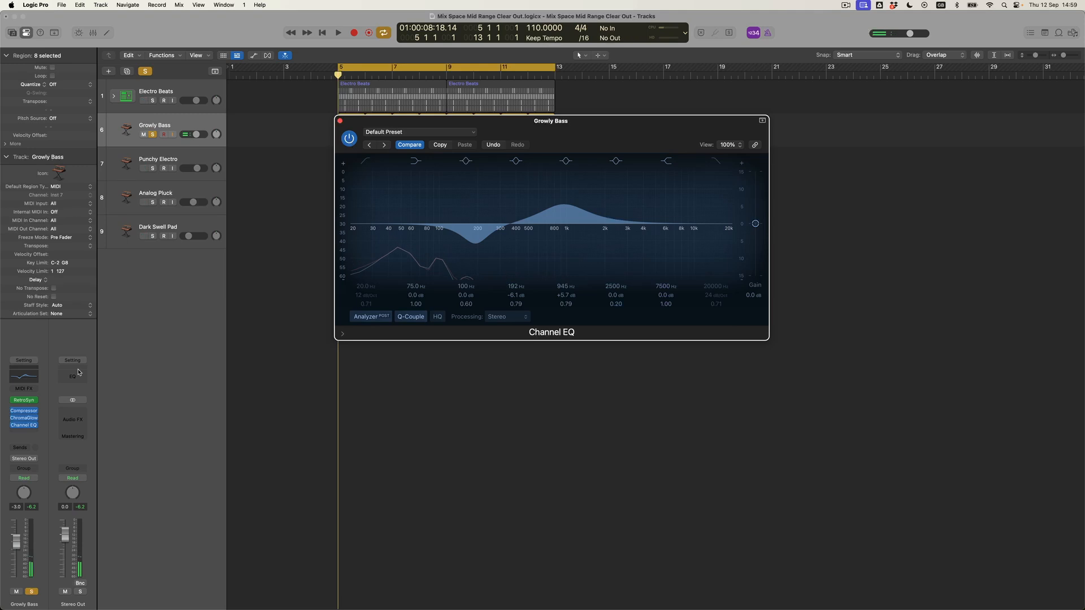
- Lengthen the amp envelope attack of the Growly Bass Retro Synth to about 470 ms and audition the sound
{"action": "left_click", "coordinate": [24, 401]}
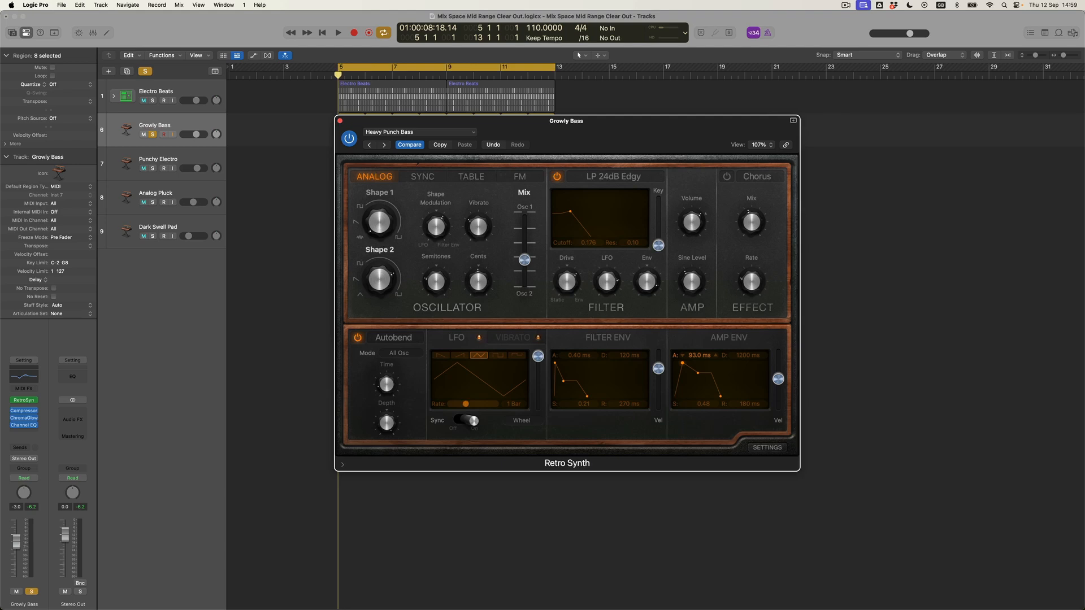
{"action": "key", "text": "space"}
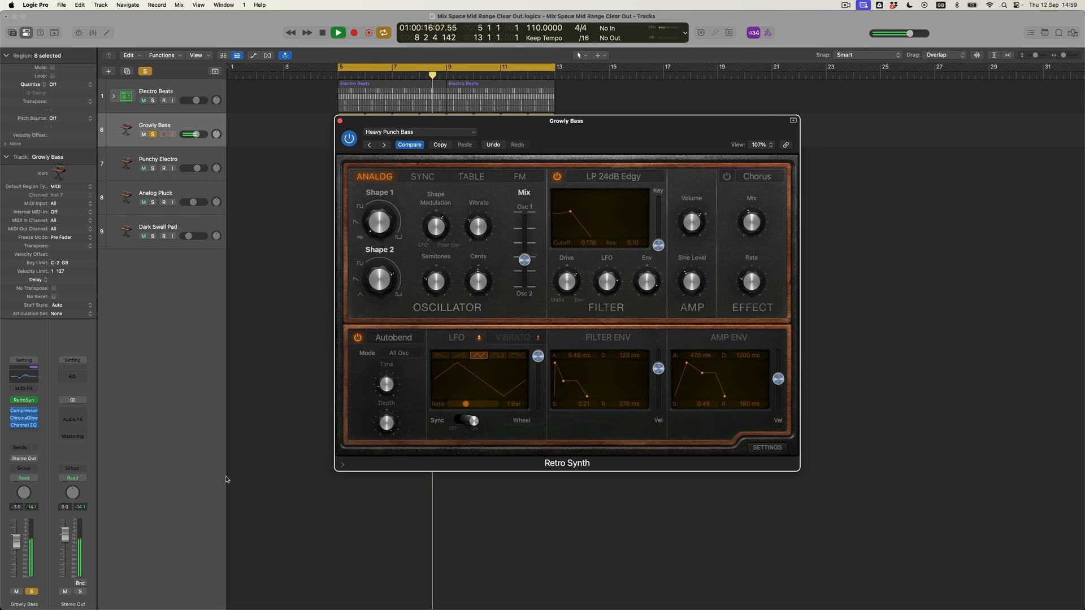
- In the Growly Bass Channel EQ, move the boost to +3.2 dB at 695 Hz and deepen the low-mid cut to about -6.6 dB near 189 Hz
{"action": "left_click", "coordinate": [23, 426]}
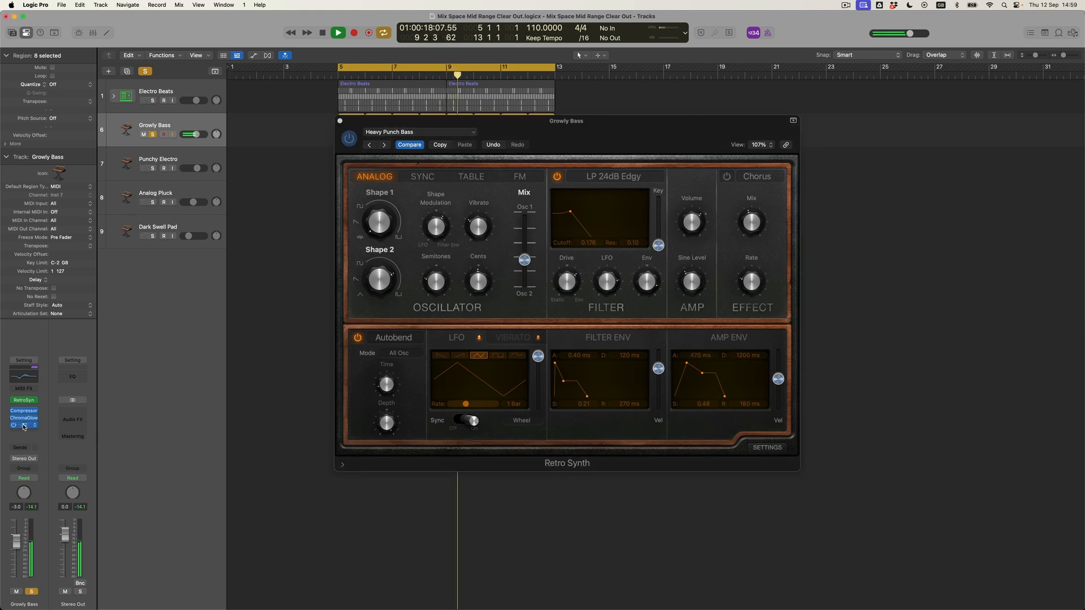
{"action": "left_click", "coordinate": [25, 427]}
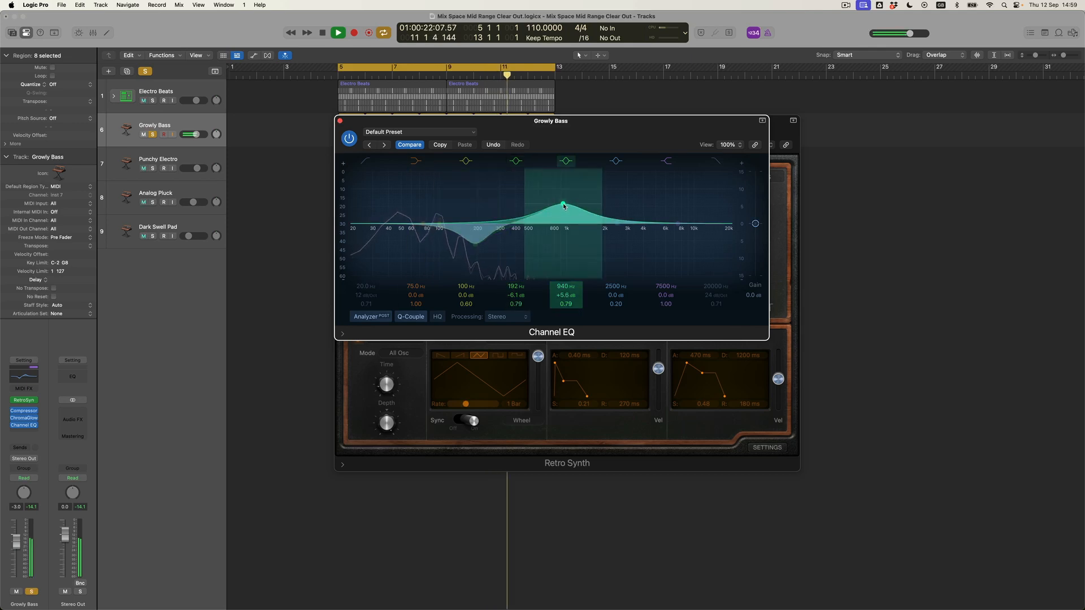
{"action": "left_click_drag", "start_coordinate": [555, 213], "coordinate": [547, 217]}
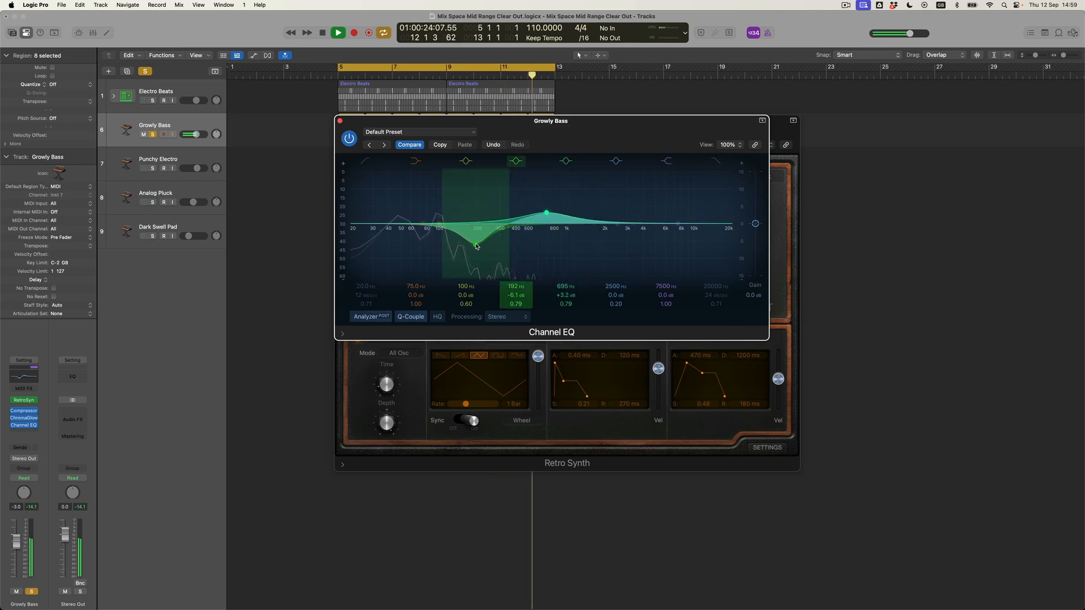
{"action": "left_click_drag", "start_coordinate": [476, 247], "coordinate": [474, 251]}
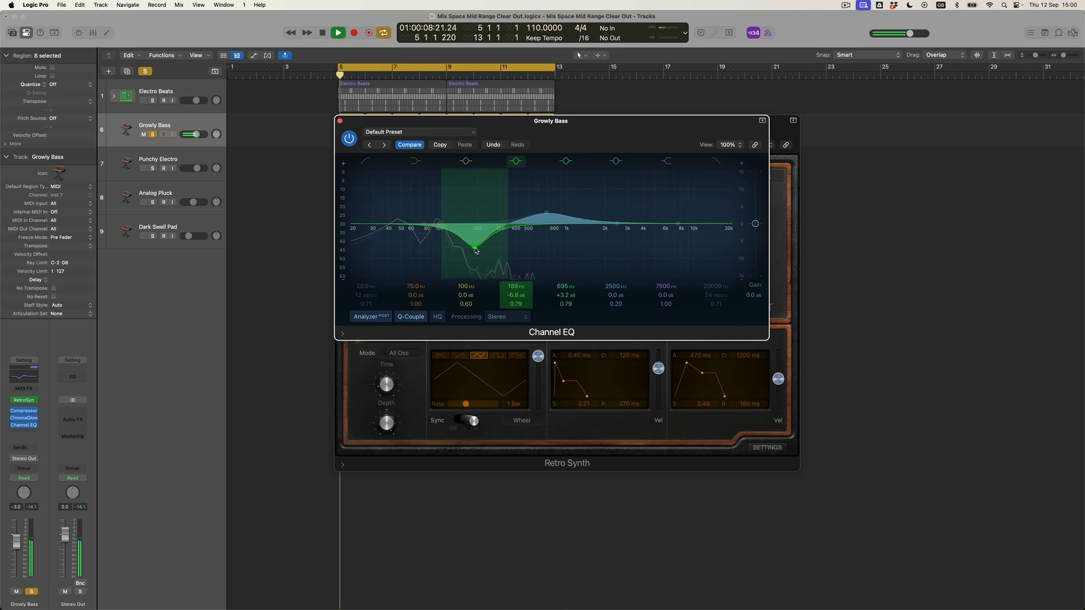
- Try a -1.7 dB low shelf at 75 Hz on the Growly Bass, comparing it with the band off, and leave it disabled
{"action": "left_click_drag", "start_coordinate": [442, 231], "coordinate": [445, 231]}
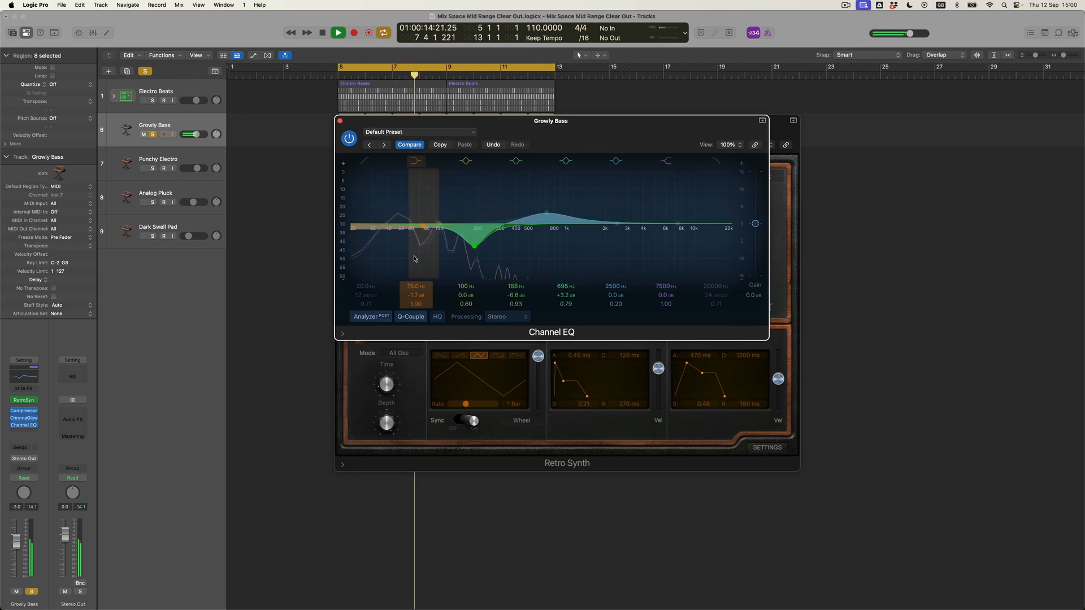
{"action": "left_click", "coordinate": [418, 164]}
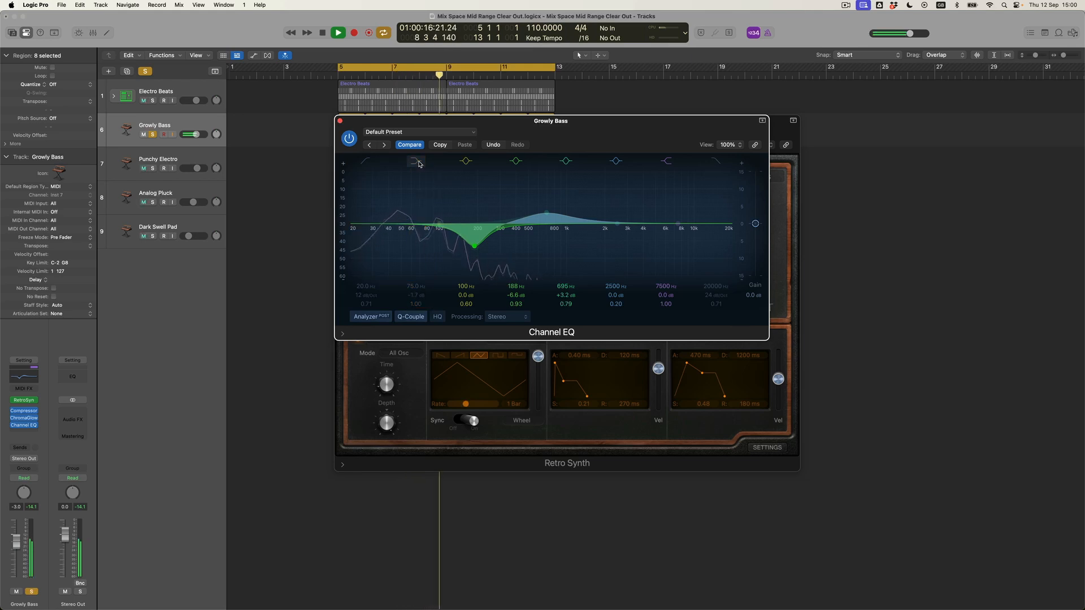
{"action": "left_click", "coordinate": [419, 164]}
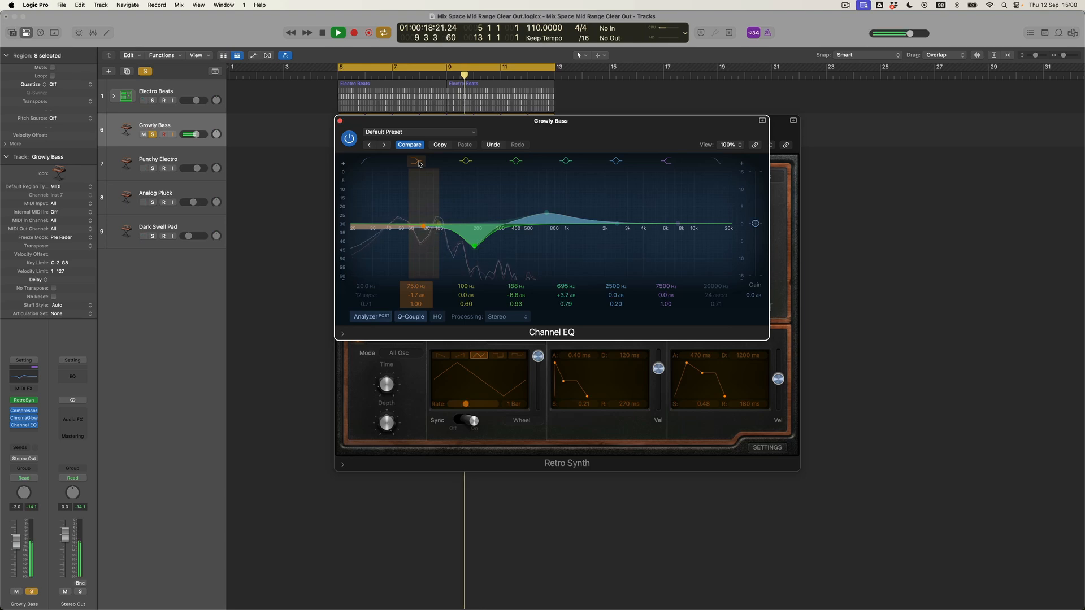
{"action": "left_click", "coordinate": [419, 164]}
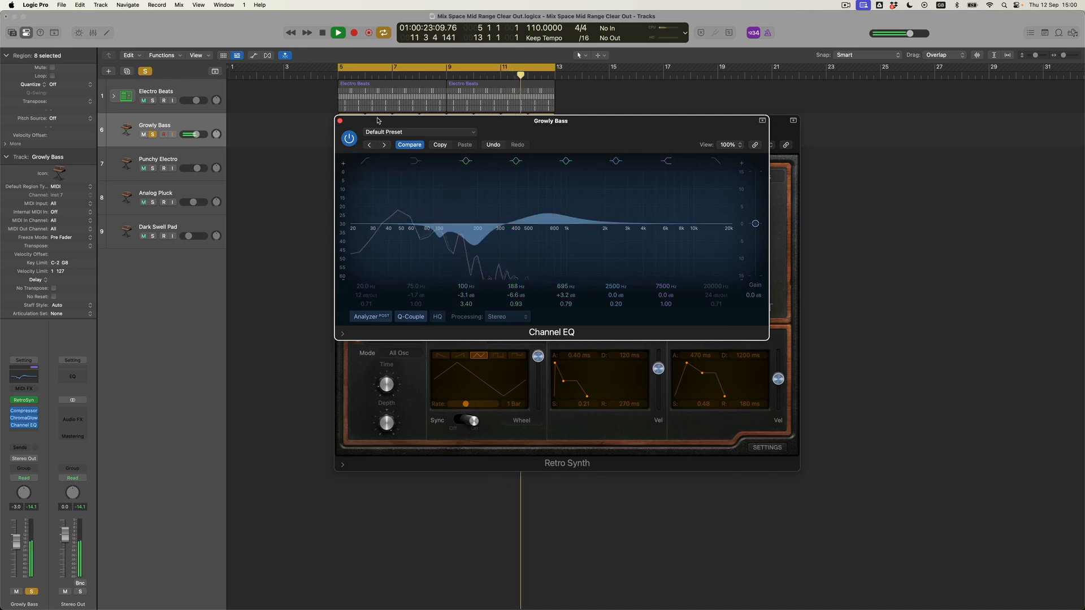
- Unsolo the Growly Bass and mute the Punchy Electro track while the full mix plays
{"action": "left_click", "coordinate": [153, 134]}
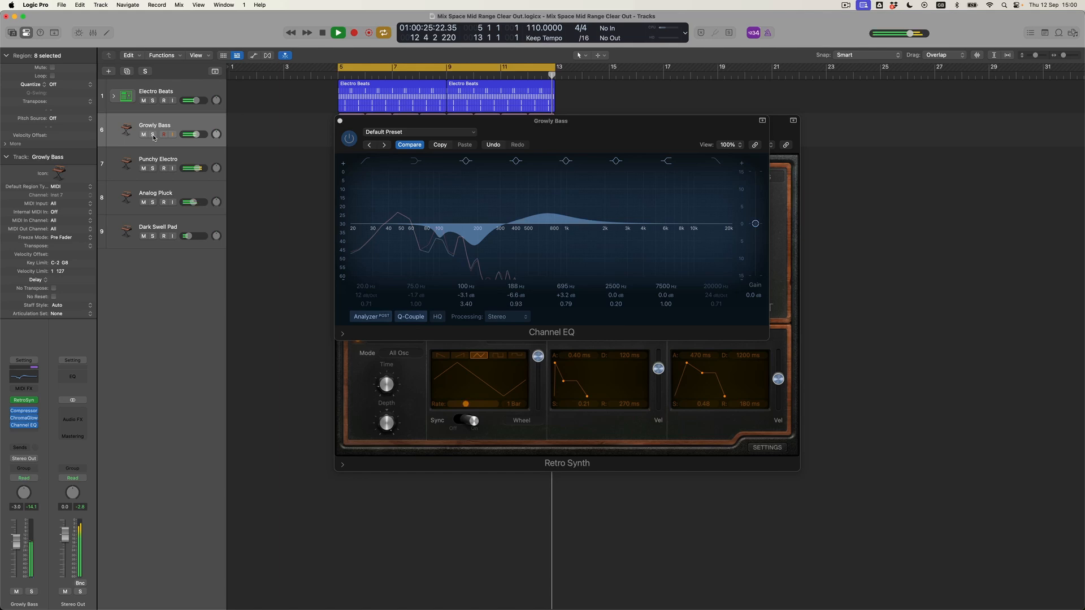
{"action": "left_click", "coordinate": [144, 169]}
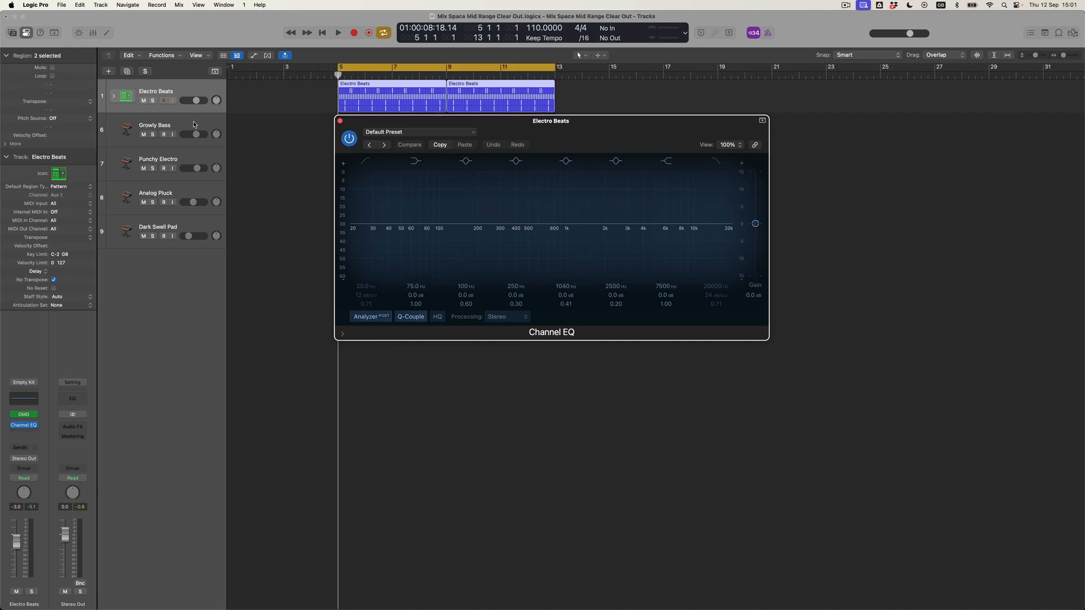
- Solo the Electro Beats and, during playback, cut 6.8 dB at 161 Hz with a Q of 1.40 in their Channel EQ
{"action": "left_click", "coordinate": [153, 102]}
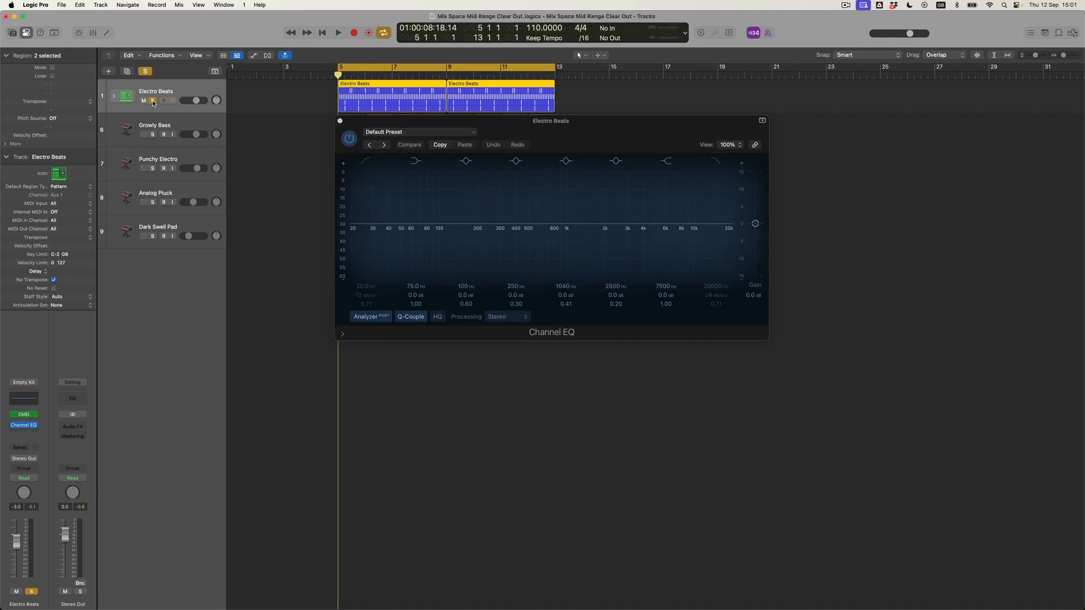
{"action": "key", "text": "space"}
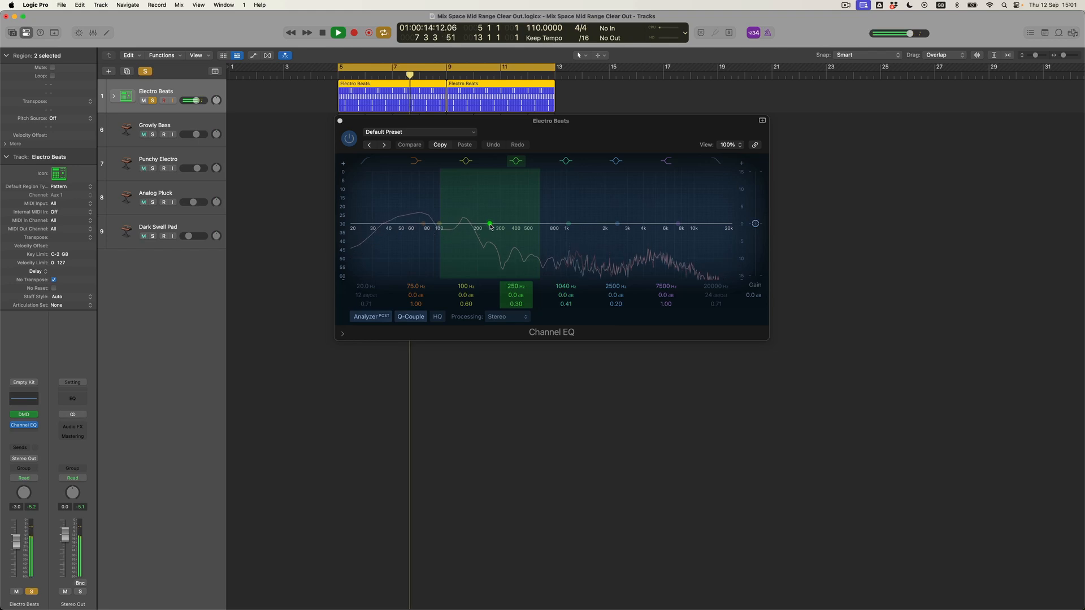
{"action": "left_click_drag", "start_coordinate": [490, 225], "coordinate": [466, 226]}
{"action": "mouse_move", "coordinate": [516, 294]}
{"action": "left_mouse_down"}
{"action": "mouse_move", "coordinate": [517, 323]}
{"action": "mouse_move", "coordinate": [516, 283]}
{"action": "left_mouse_up"}
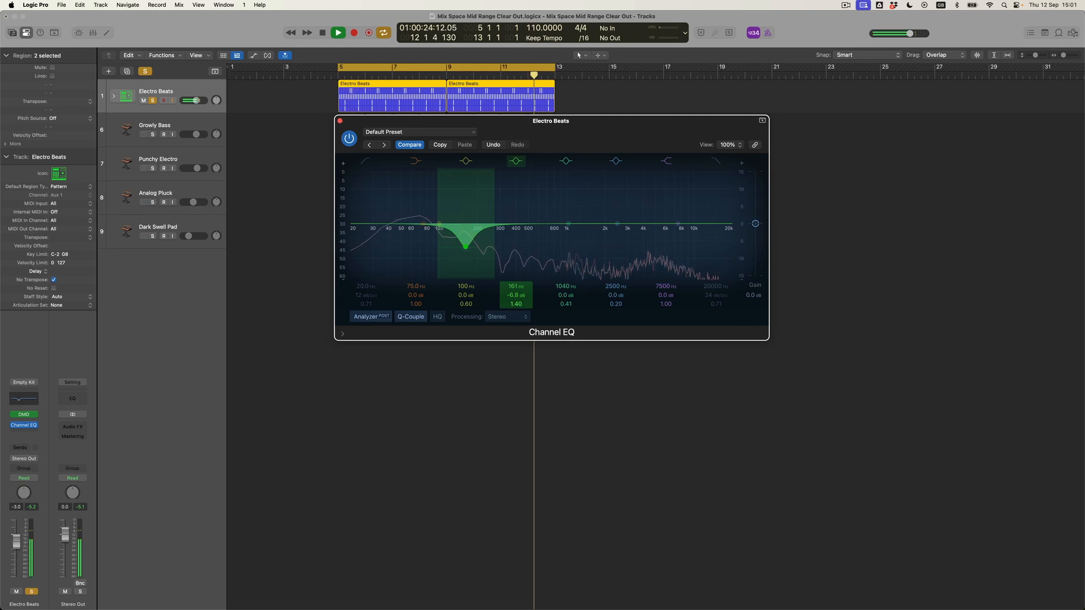
- Compare the Electro Beats with the EQ bypassed and active, leave it active with the 161 Hz cut eased to -2.5 dB
{"action": "left_click", "coordinate": [355, 141]}
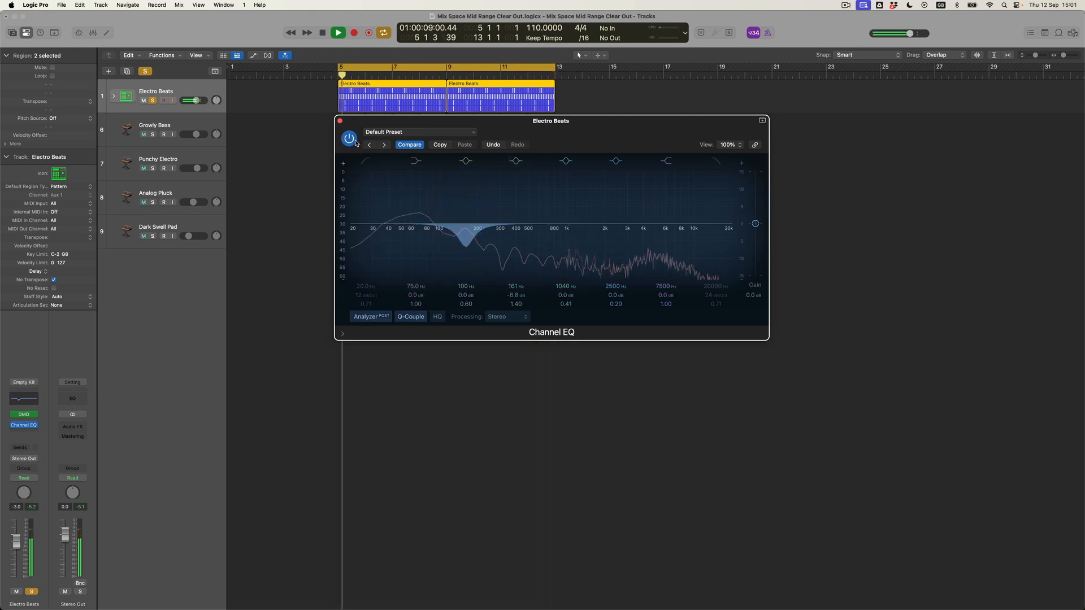
{"action": "left_click", "coordinate": [350, 139]}
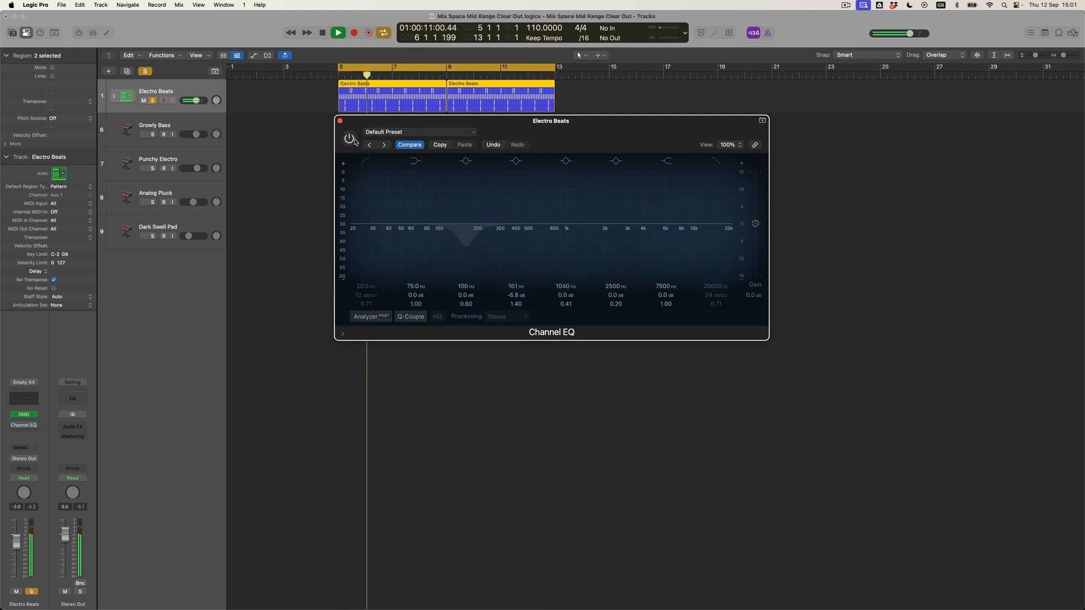
{"action": "left_click", "coordinate": [354, 141]}
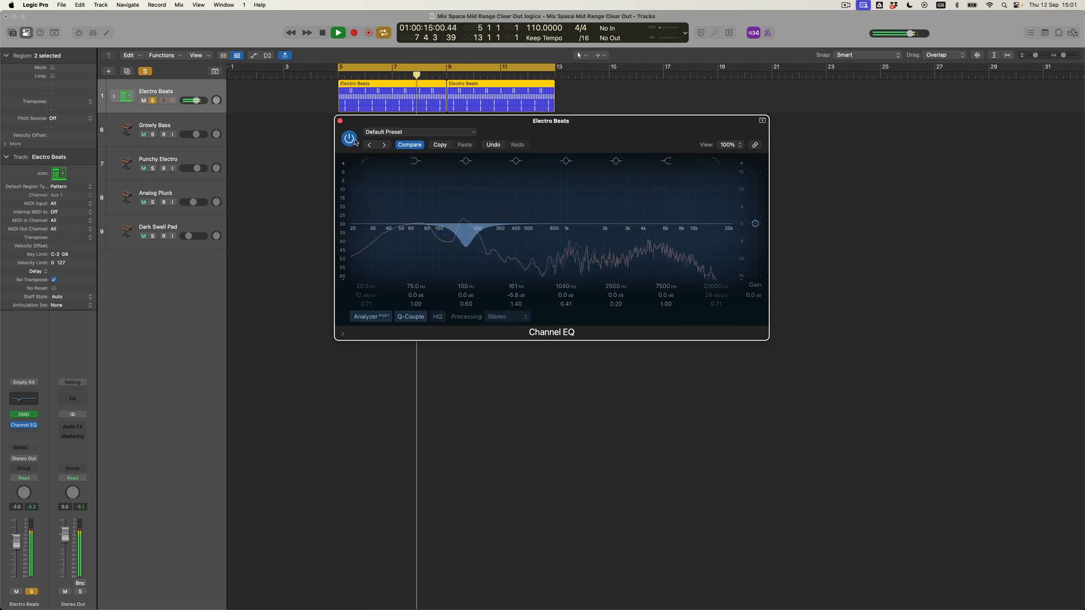
{"action": "key", "text": "space"}
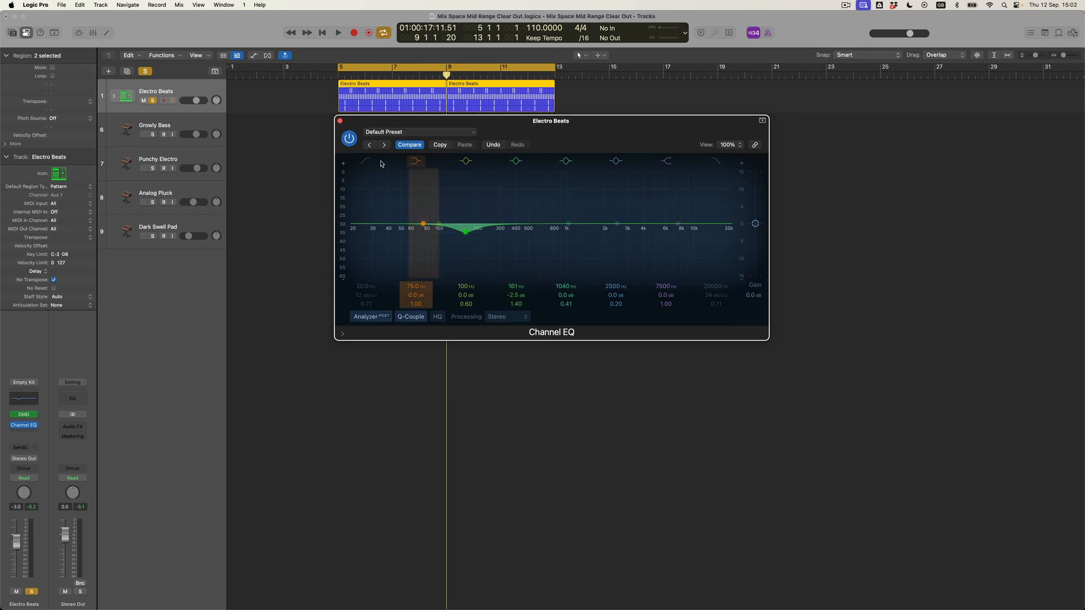
{"action": "left_click", "coordinate": [340, 122]}
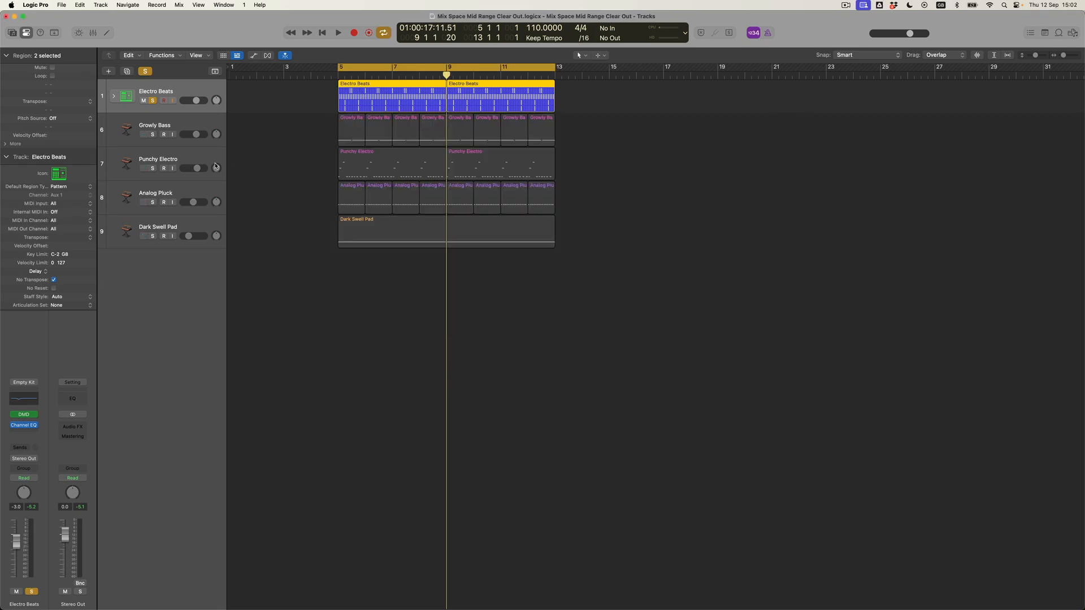
- Solo the Punchy Electro alongside the Electro Beats and open its Channel EQ, placing it clear of the tracks
{"action": "left_click", "coordinate": [152, 169]}
{"action": "left_click", "coordinate": [164, 160]}
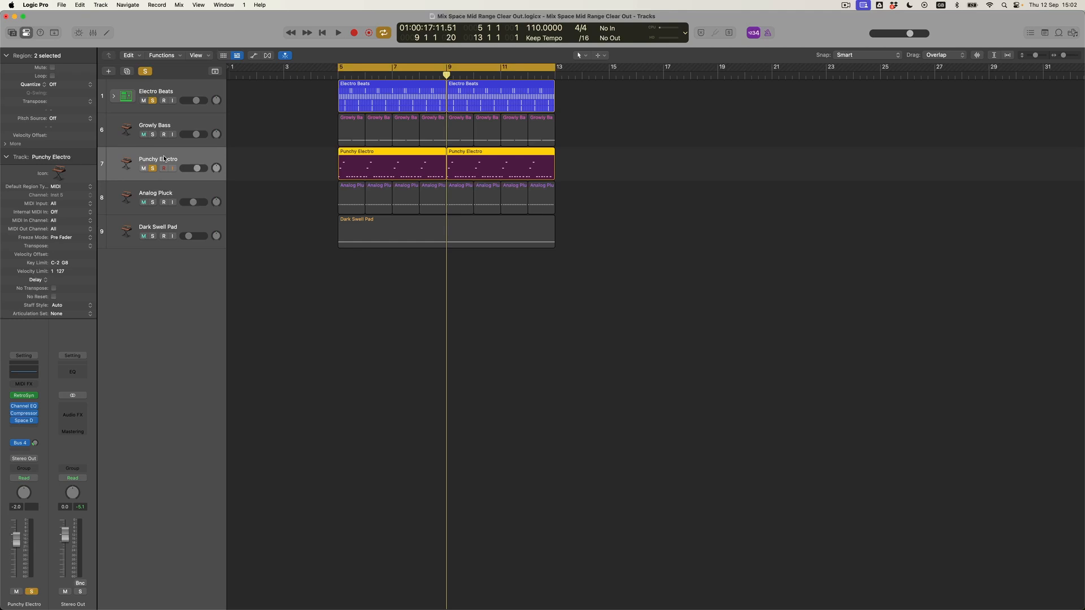
{"action": "left_click", "coordinate": [25, 409]}
{"action": "left_click_drag", "start_coordinate": [676, 339], "coordinate": [335, 286]}
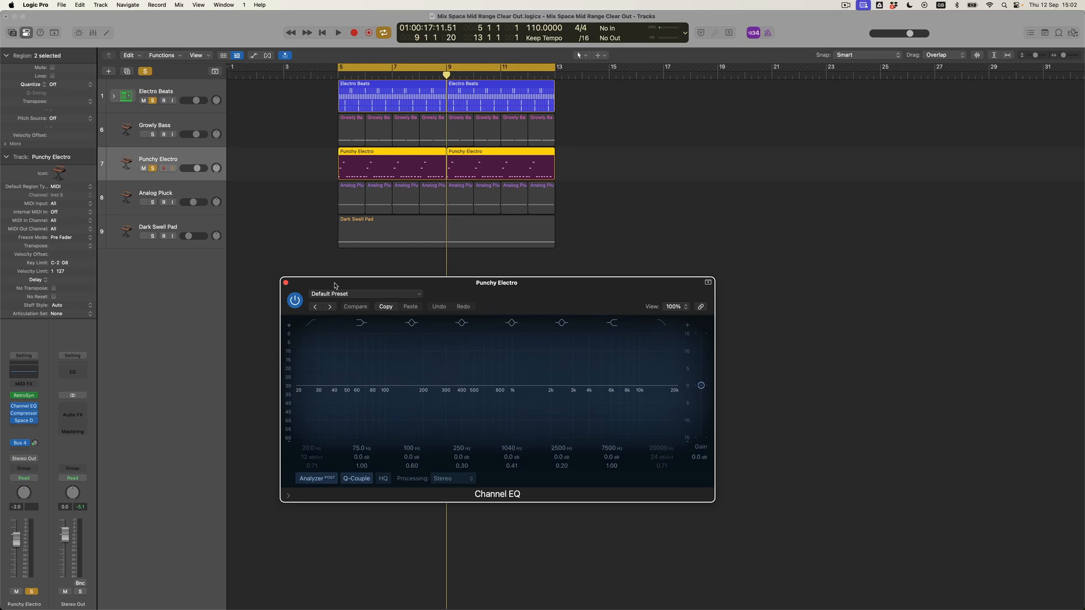
- While both soloed tracks play, boost the Punchy Electro by 1.2 dB at 191 Hz with a Q of 1.30
{"action": "key", "text": "space"}
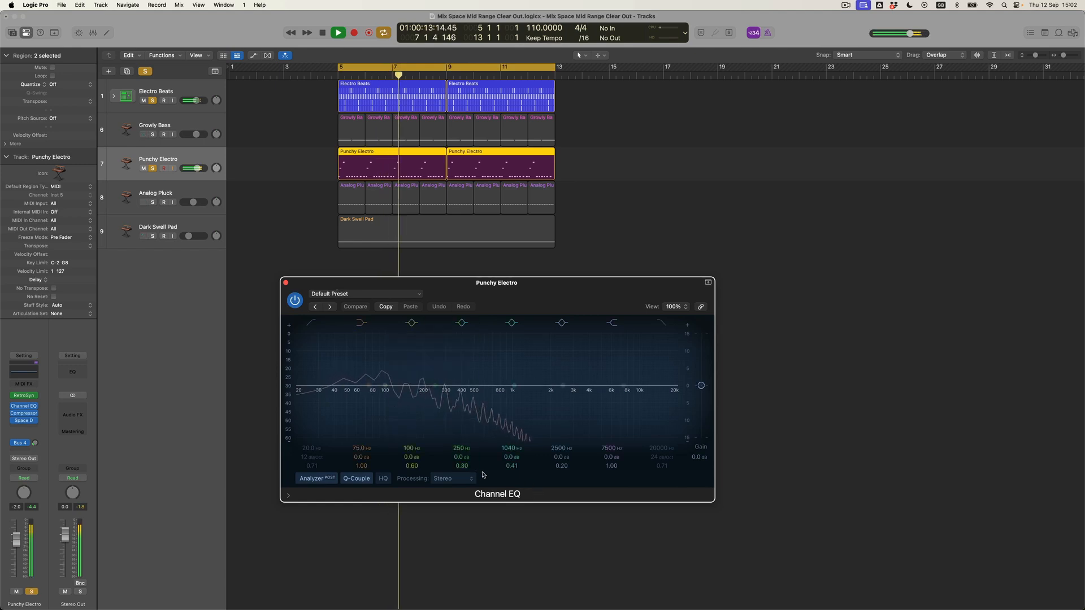
{"action": "mouse_move", "coordinate": [462, 443]}
{"action": "left_mouse_down"}
{"action": "mouse_move", "coordinate": [462, 460]}
{"action": "mouse_move", "coordinate": [461, 433]}
{"action": "mouse_move", "coordinate": [462, 480]}
{"action": "mouse_move", "coordinate": [461, 450]}
{"action": "left_mouse_up"}
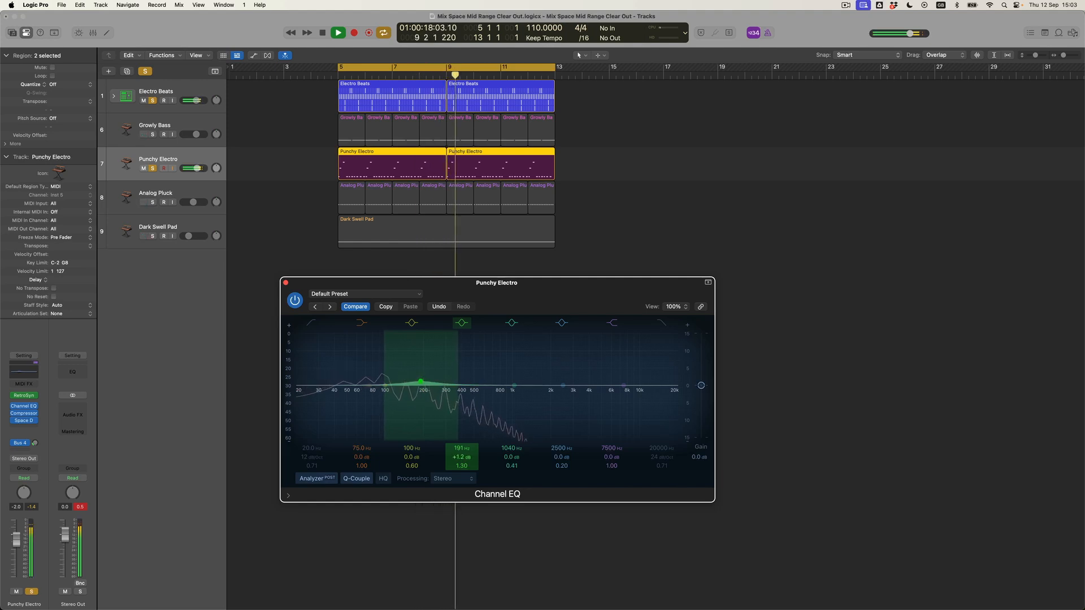
{"action": "key", "text": "space"}
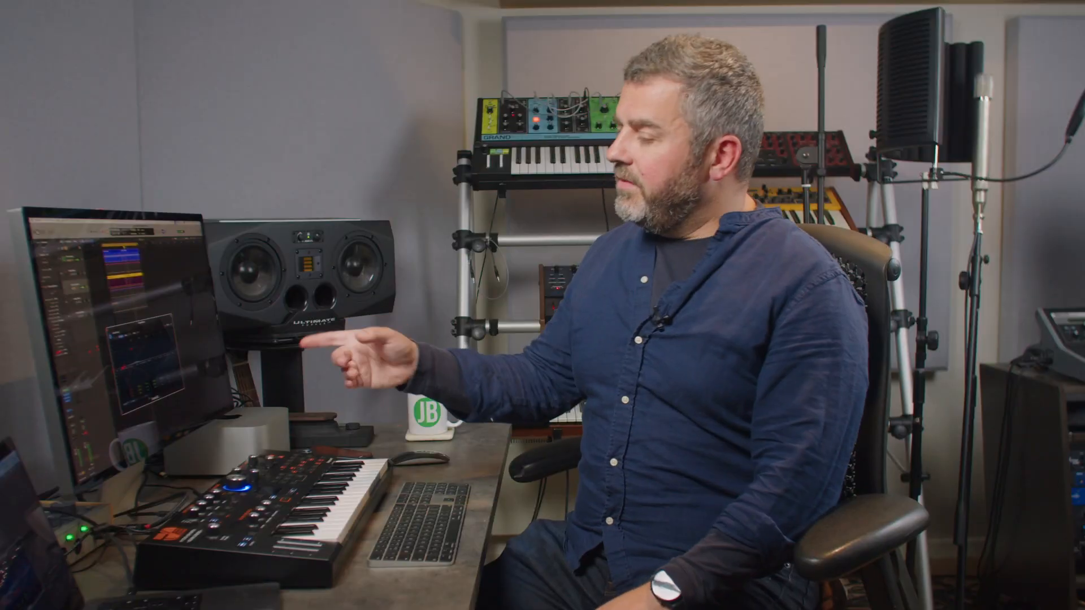